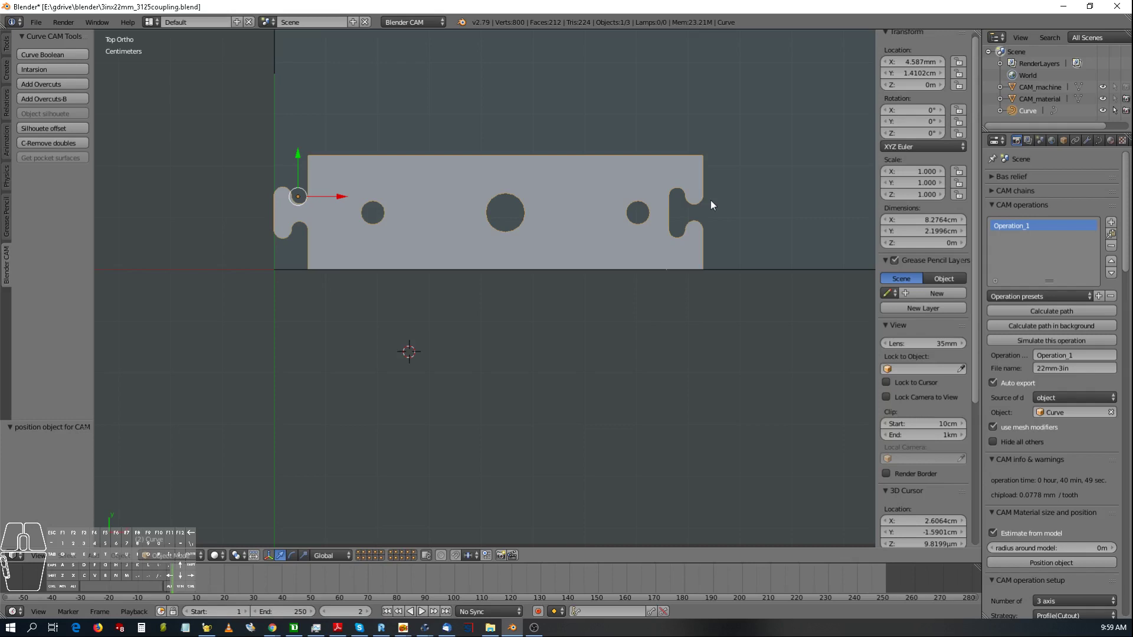
Autogenerate bridges around the coupling plate outline
{"action": "left_click_drag", "start_coordinate": [1125, 204], "coordinate": [1128, 302]}
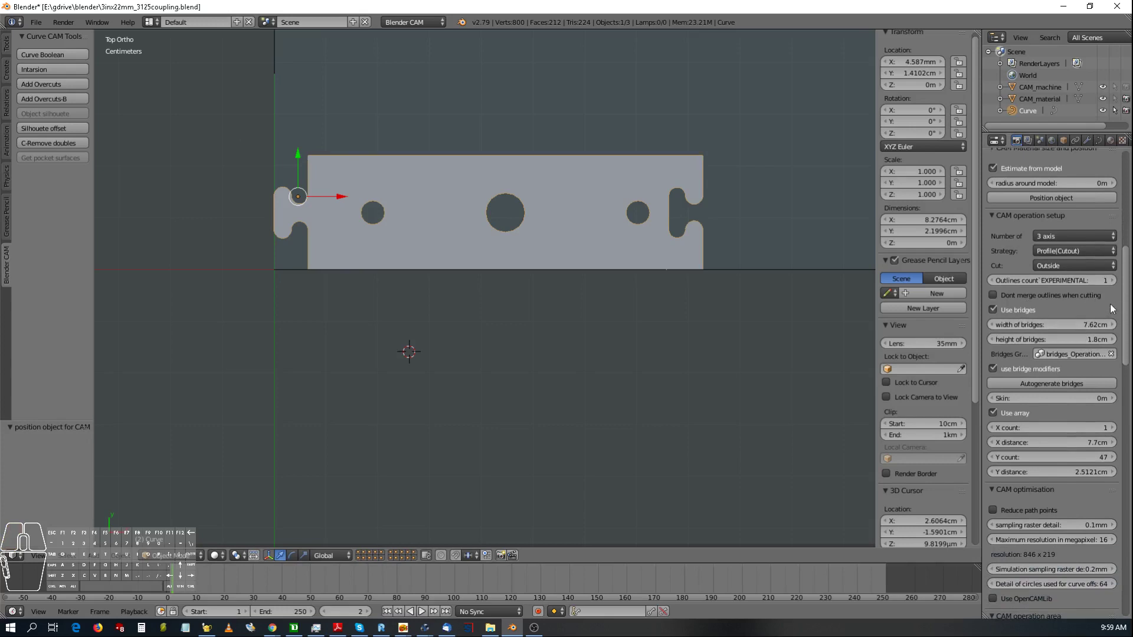
{"action": "left_click_drag", "start_coordinate": [1126, 299], "coordinate": [1128, 307]}
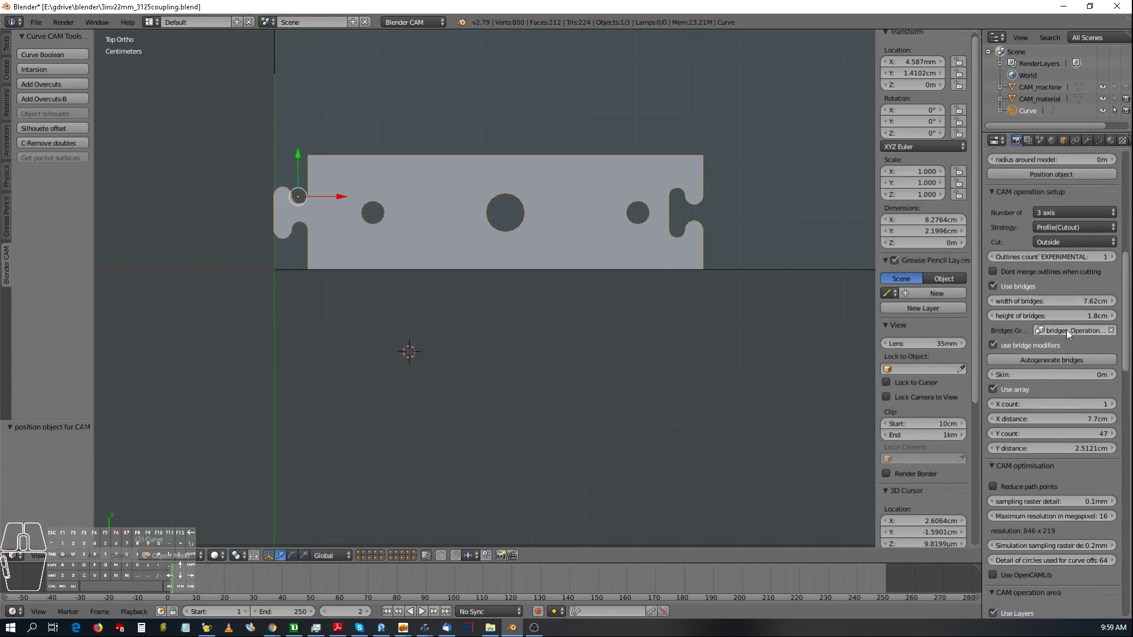
{"action": "left_click", "coordinate": [1039, 359]}
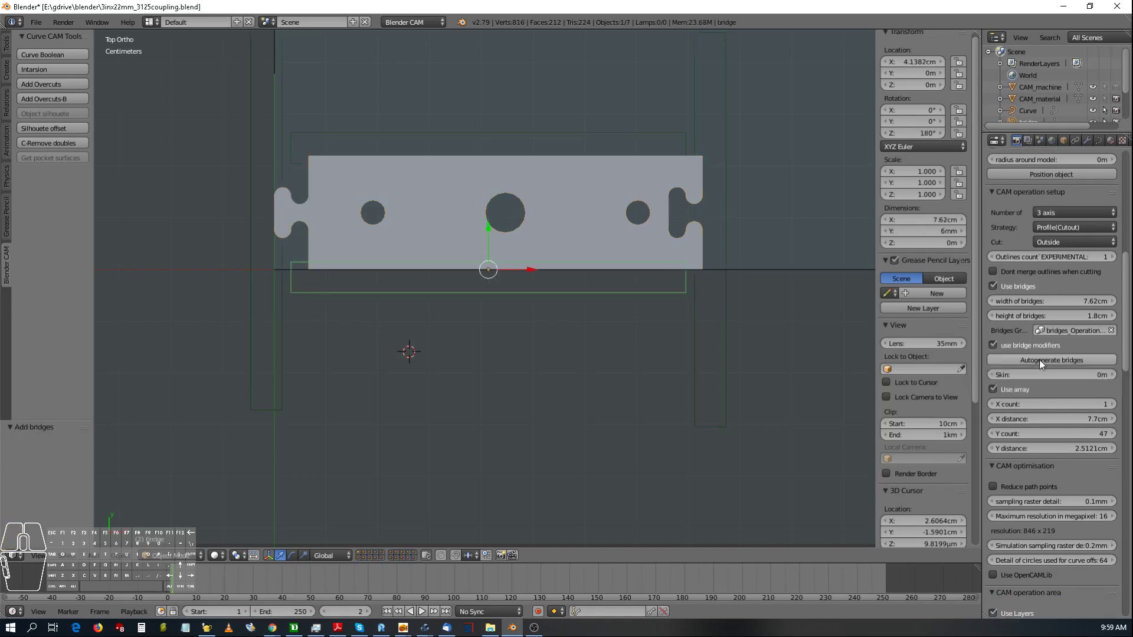
Delete the right, bottom and left bridges, leaving only the top-edge bridge selected
{"action": "right_click", "coordinate": [726, 204]}
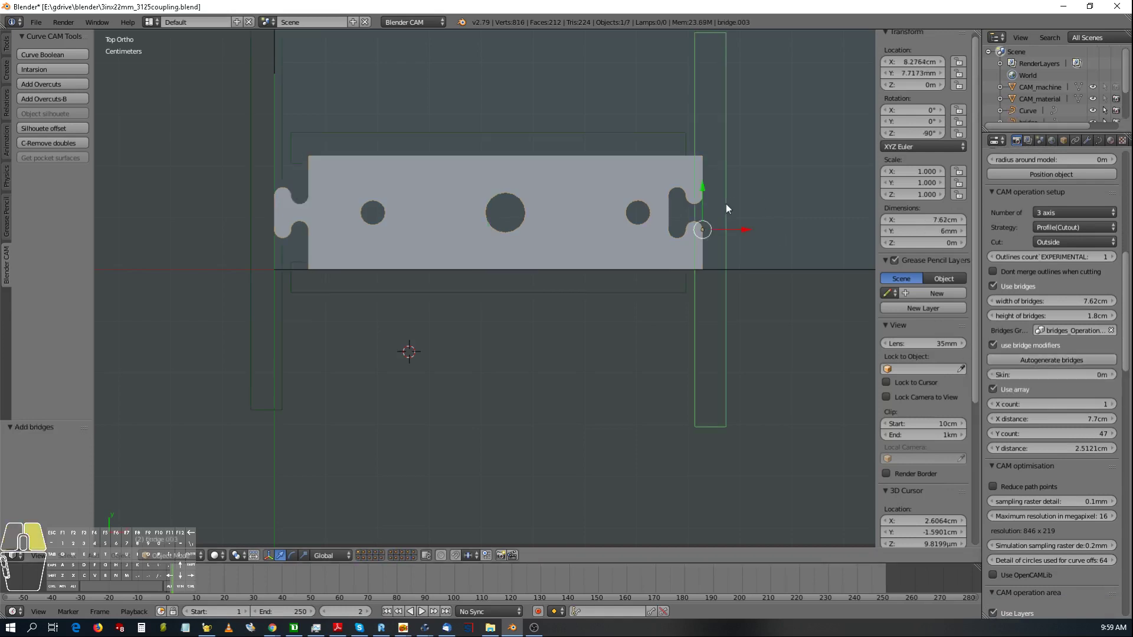
{"action": "key", "text": "x"}
{"action": "left_click", "coordinate": [718, 207]}
{"action": "left_click", "coordinate": [667, 291]}
{"action": "right_click", "coordinate": [667, 293]}
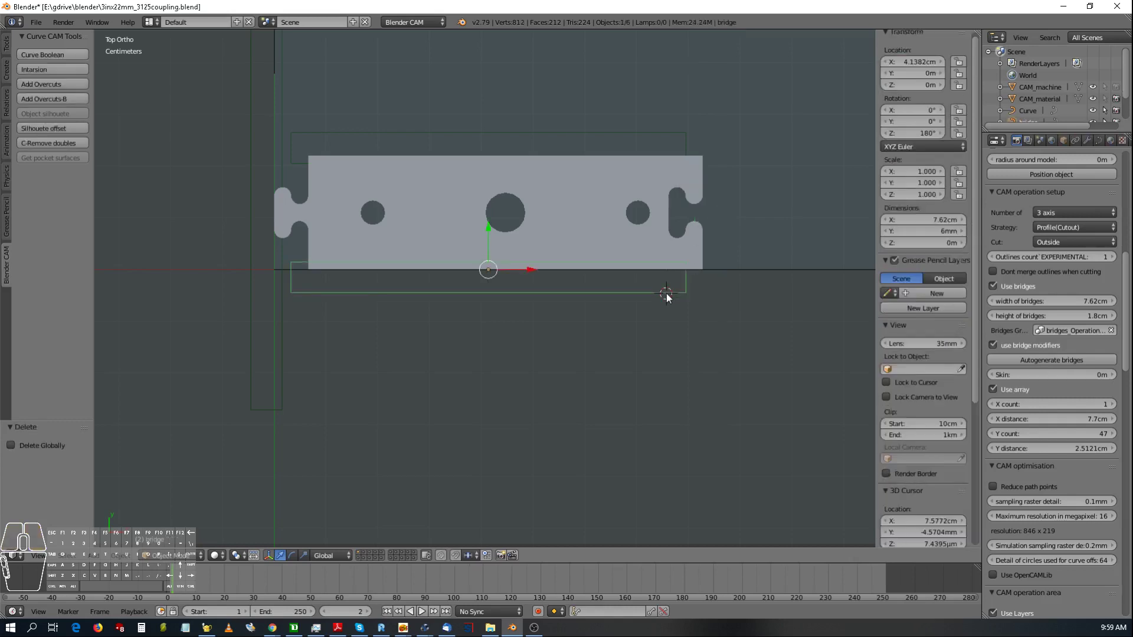
{"action": "key", "text": "x"}
{"action": "left_click", "coordinate": [615, 293]}
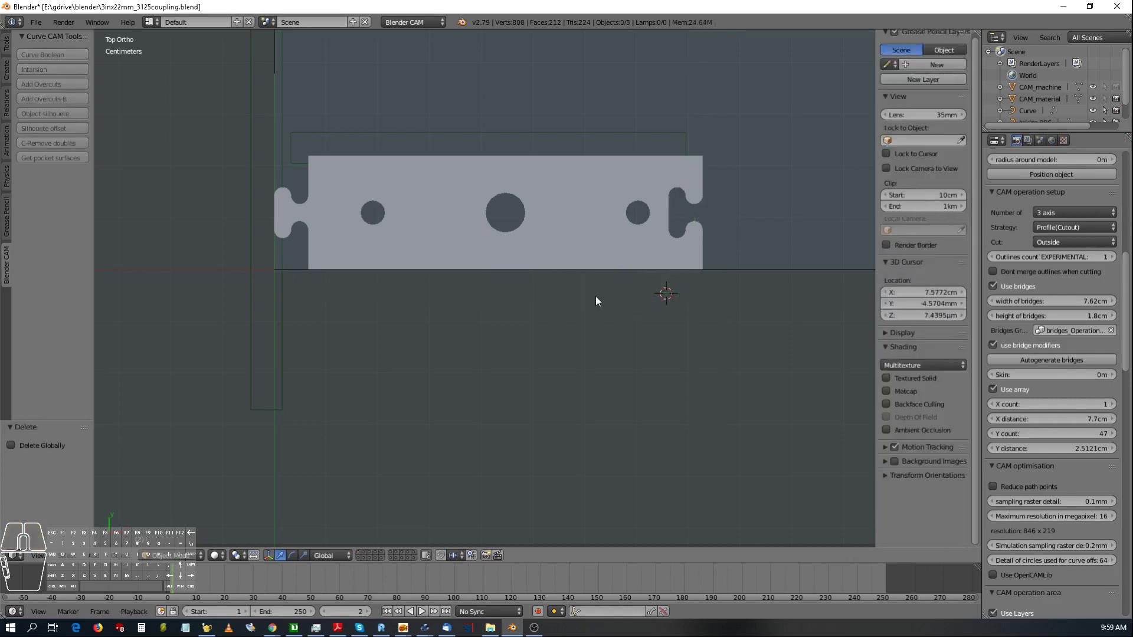
{"action": "right_click", "coordinate": [281, 282]}
{"action": "key", "text": "x"}
{"action": "left_click", "coordinate": [282, 282]}
{"action": "right_click", "coordinate": [512, 133]}
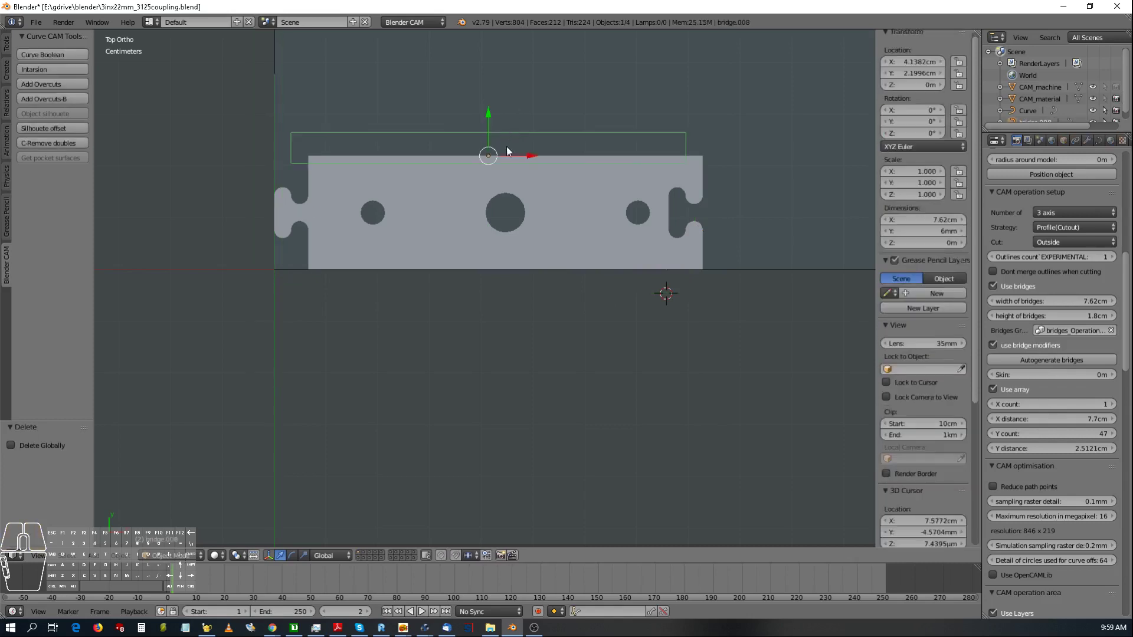
Move the top bridge about 3.3 mm along X so it spans the full plate width
{"action": "left_click_drag", "start_coordinate": [531, 154], "coordinate": [548, 153]}
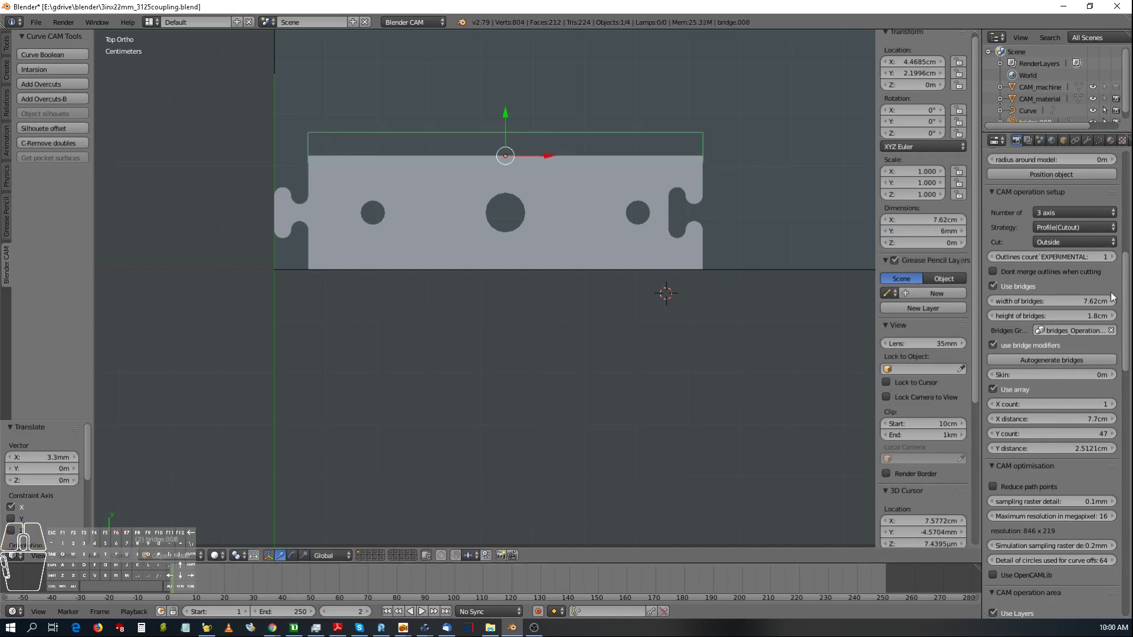
{"action": "left_click_drag", "start_coordinate": [1126, 295], "coordinate": [1068, 314]}
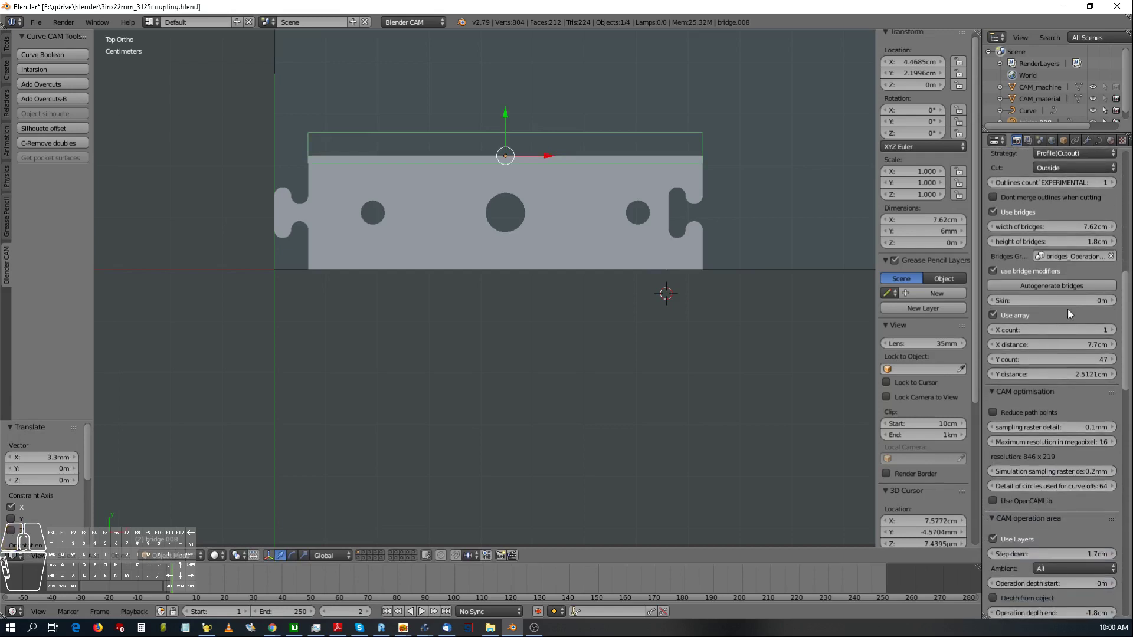
Disable Use array, calculate Operation_1's single-plate profile path, and orbit to inspect it
{"action": "left_click", "coordinate": [992, 315]}
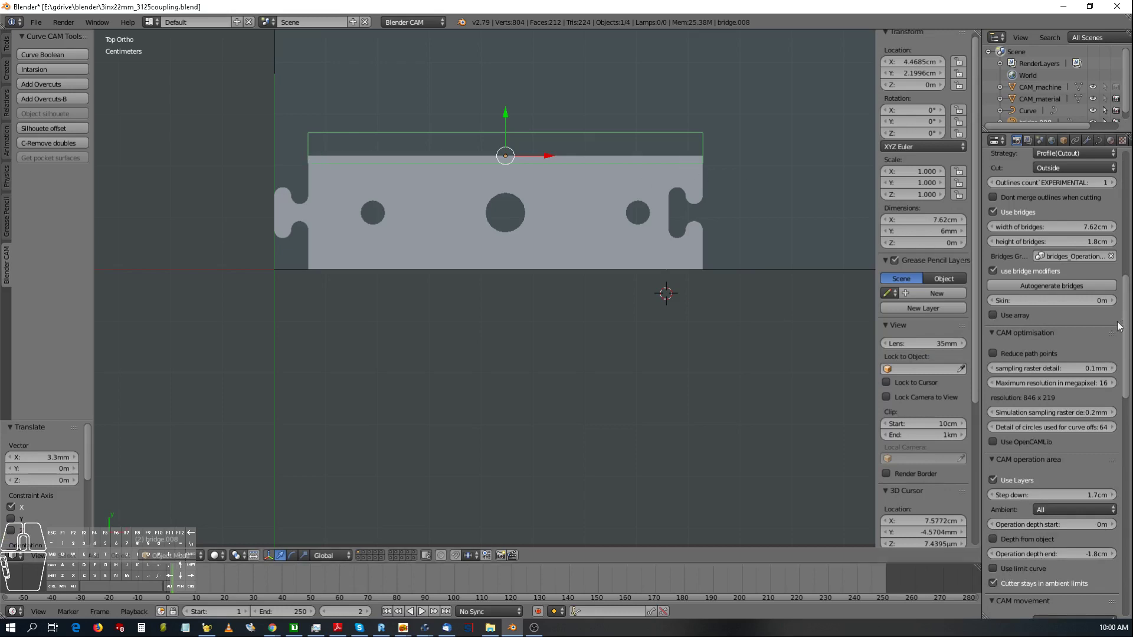
{"action": "scroll", "coordinate": [1102, 252], "scroll_direction": "up", "scroll_amount": 2}
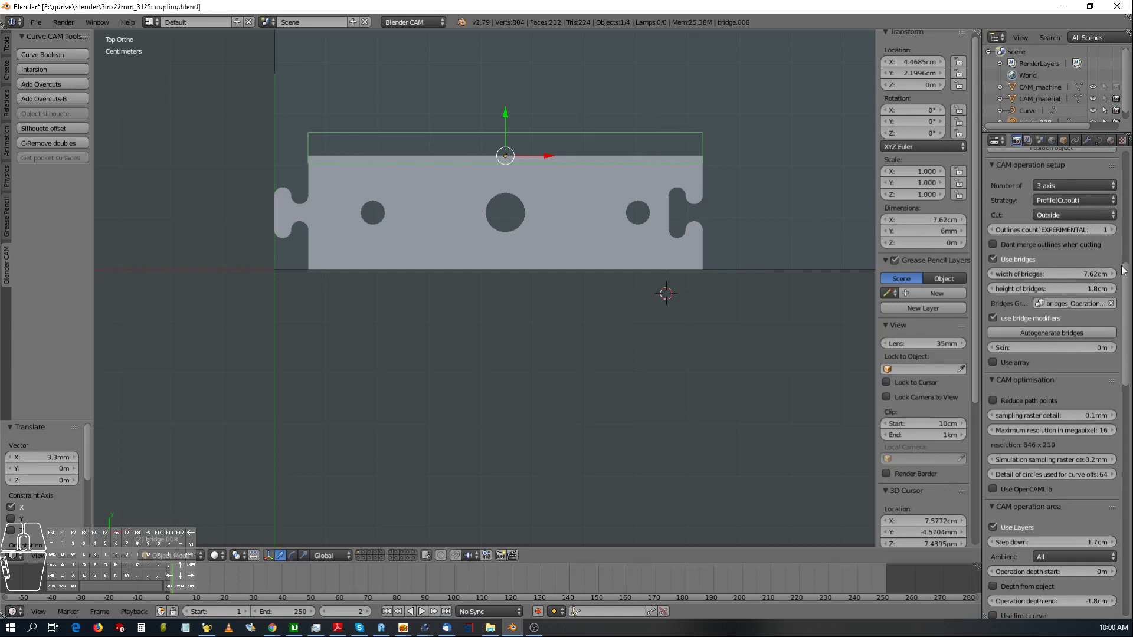
{"action": "scroll", "coordinate": [1130, 277], "scroll_direction": "up", "scroll_amount": 1}
{"action": "scroll", "coordinate": [1130, 277], "scroll_direction": "up", "scroll_amount": 15}
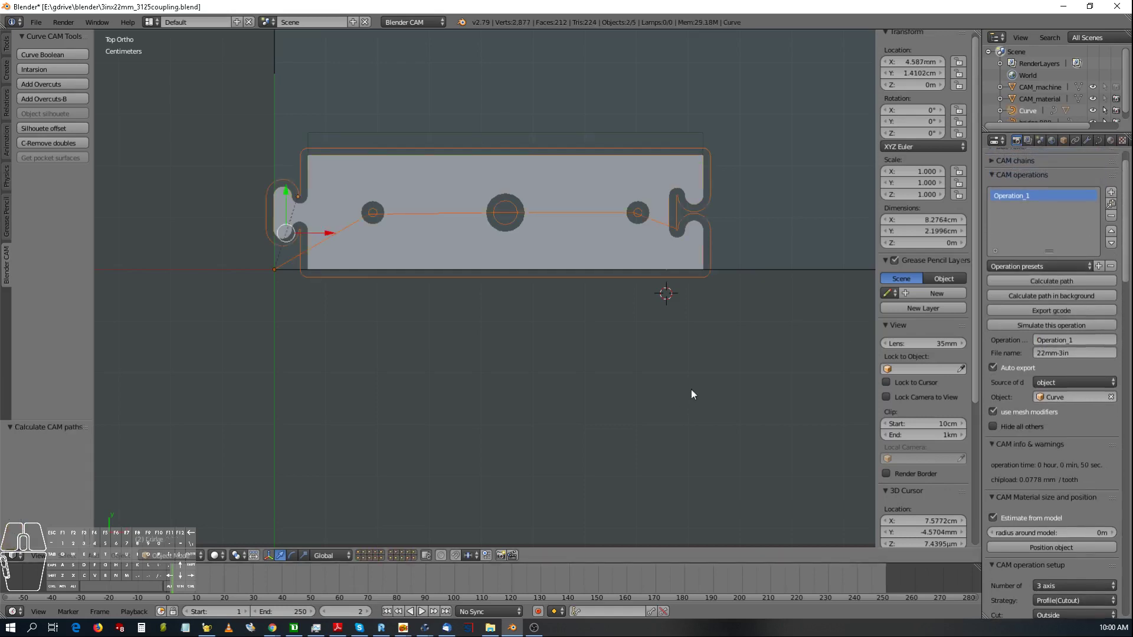
{"action": "middle_click_drag", "start_coordinate": [691, 391], "coordinate": [95, 345]}
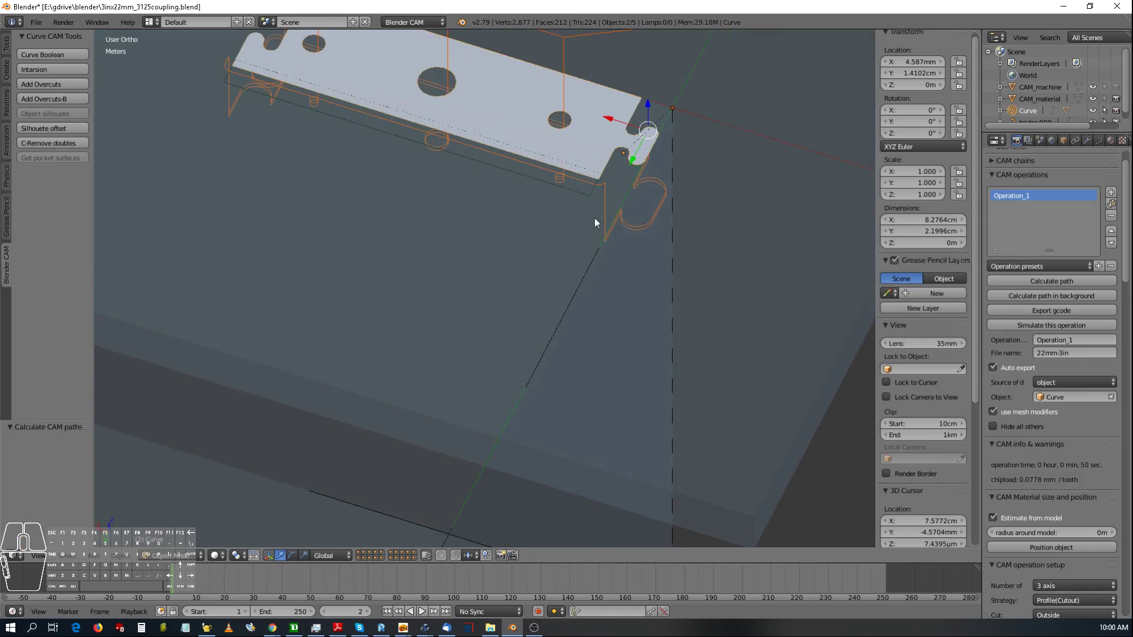
{"action": "middle_click_drag", "start_coordinate": [637, 302], "coordinate": [388, 353]}
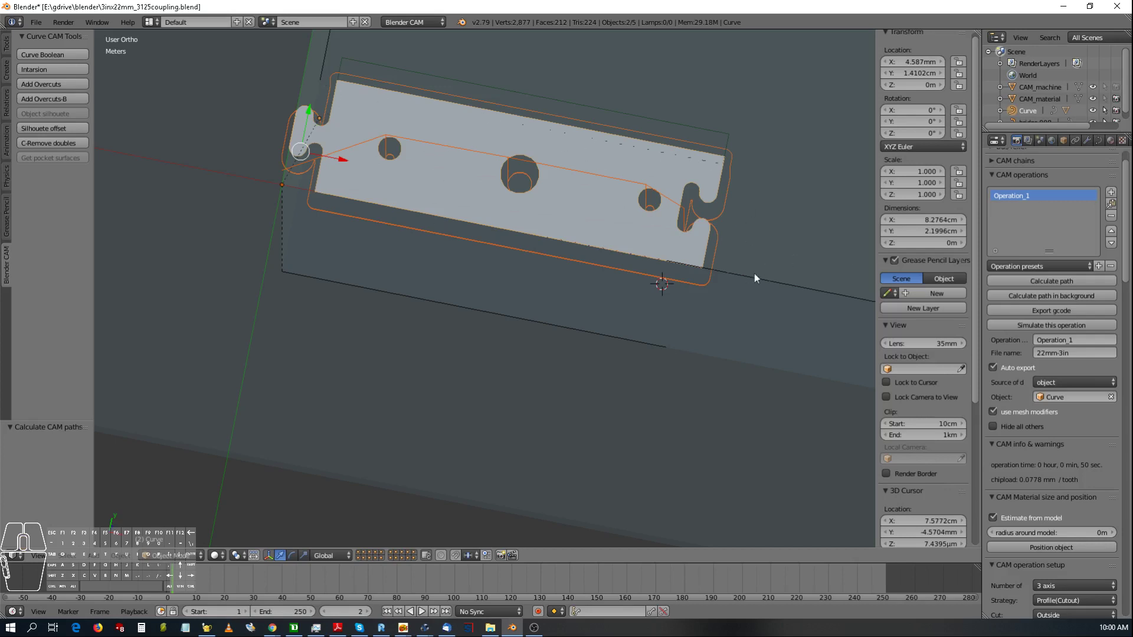
Re-enable Use array with X count 1, Y count 47 and 2.5121 cm Y distance
{"action": "scroll", "coordinate": [1076, 434], "scroll_direction": "down", "scroll_amount": 8}
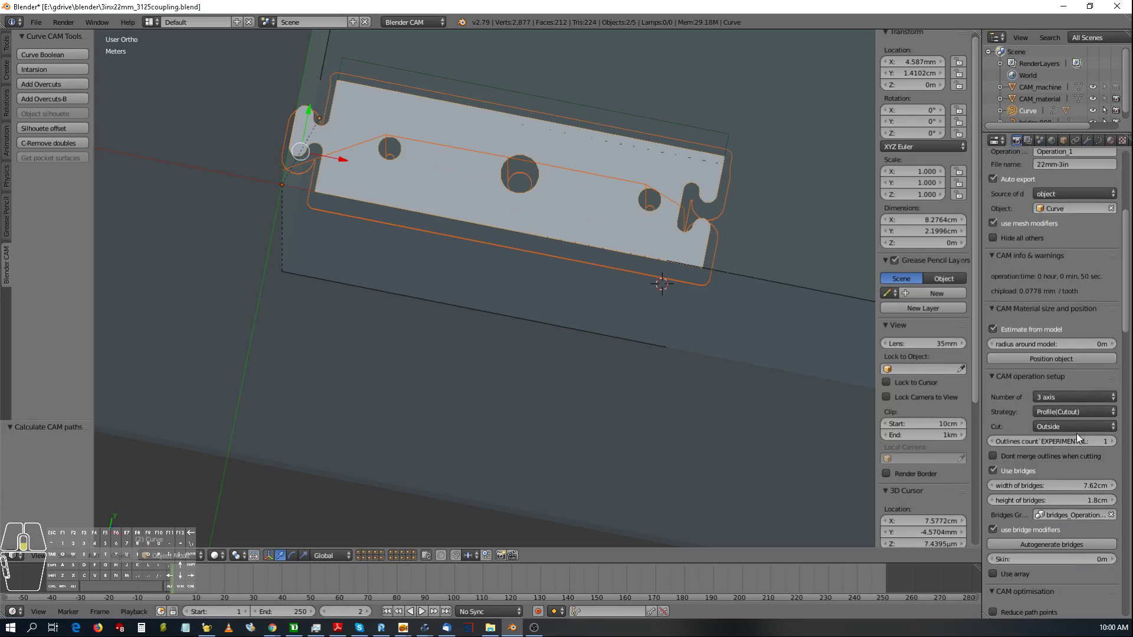
{"action": "scroll", "coordinate": [1076, 433], "scroll_direction": "down", "scroll_amount": 2}
{"action": "scroll", "coordinate": [1060, 452], "scroll_direction": "down", "scroll_amount": 2}
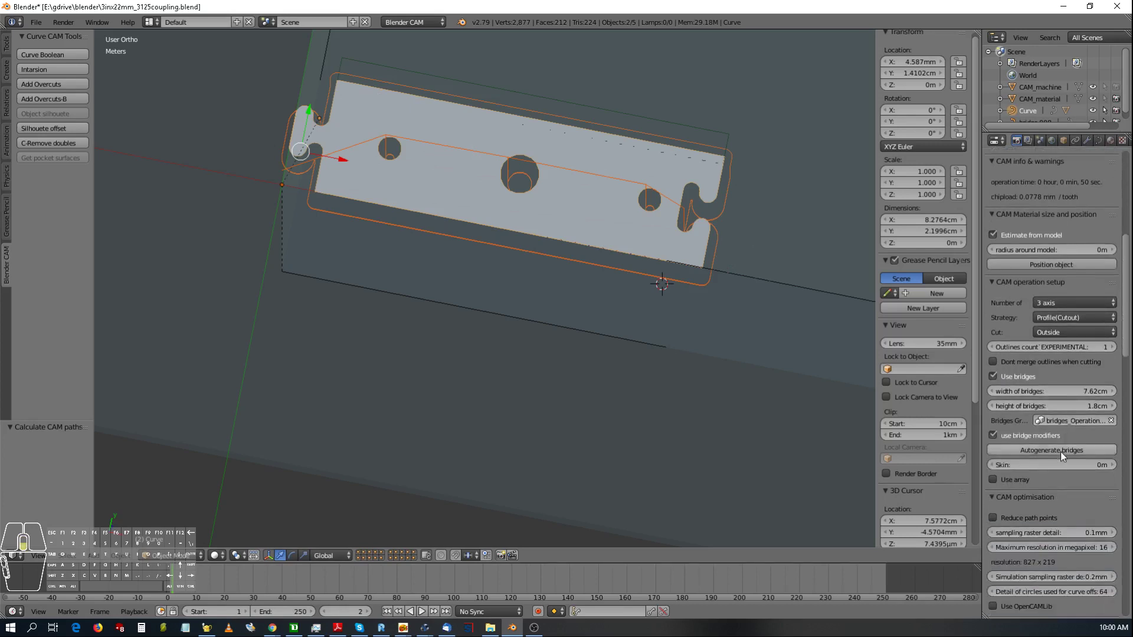
{"action": "left_click", "coordinate": [992, 479]}
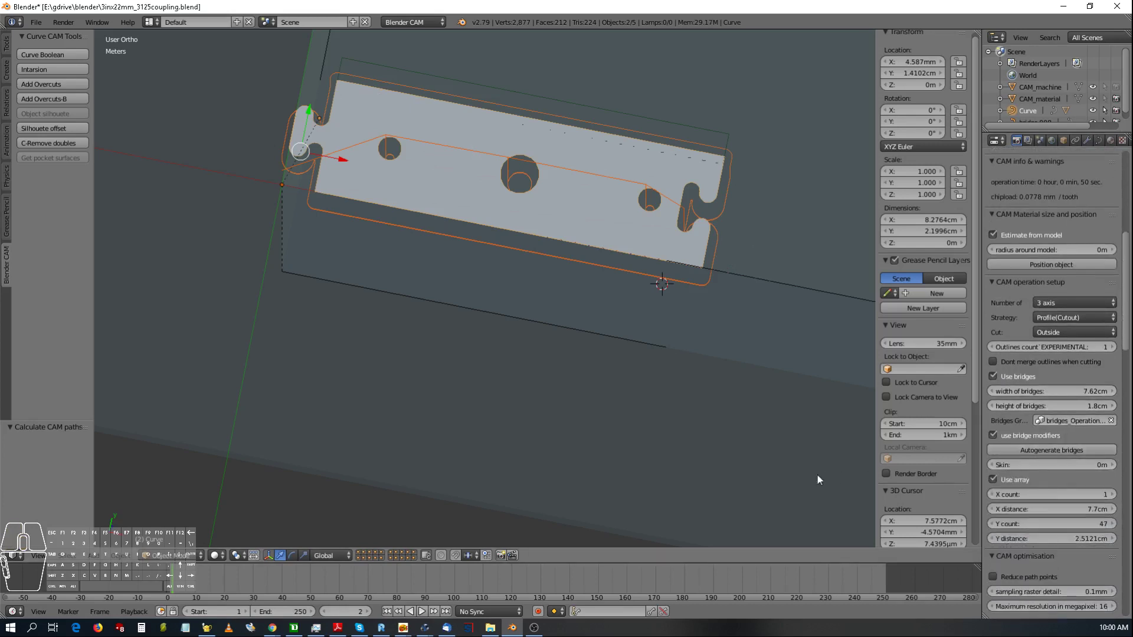
{"action": "left_click_drag", "start_coordinate": [1127, 295], "coordinate": [1126, 171]}
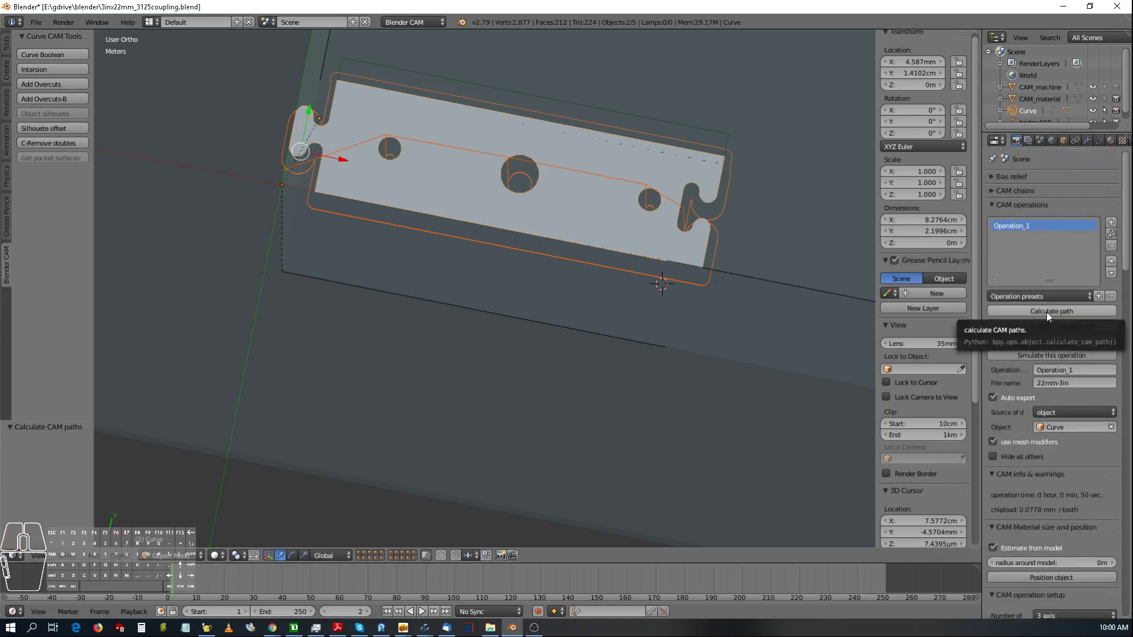
Calculate the 47-plate arrayed path and orbit and zoom along the stock to inspect it
{"action": "left_click", "coordinate": [1046, 313]}
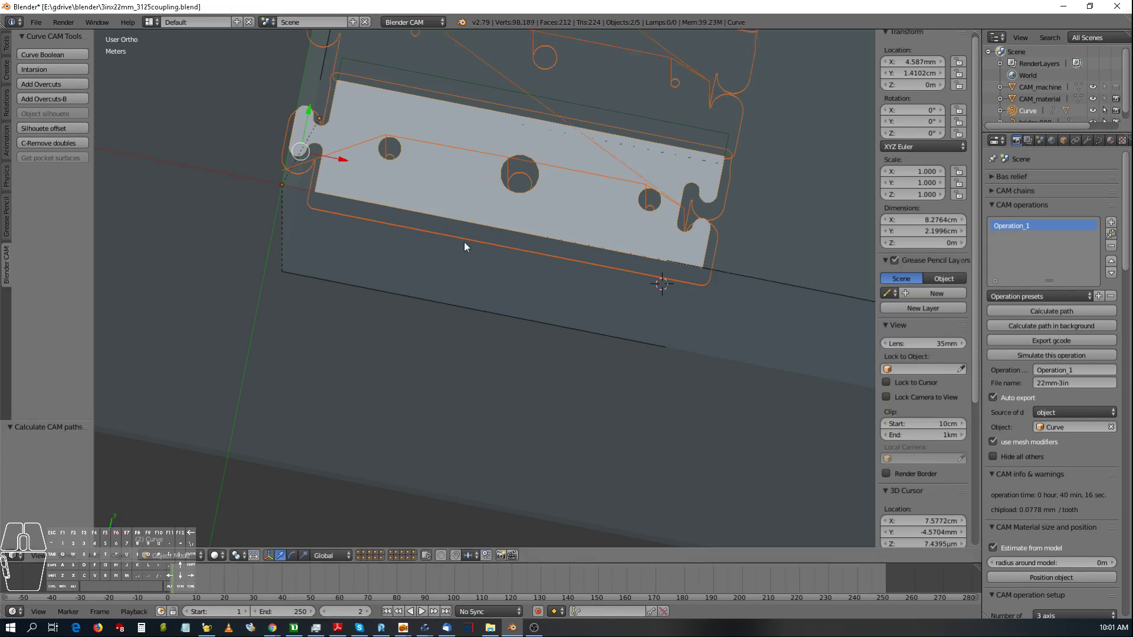
{"action": "middle_click_drag", "start_coordinate": [469, 283], "coordinate": [624, 237]}
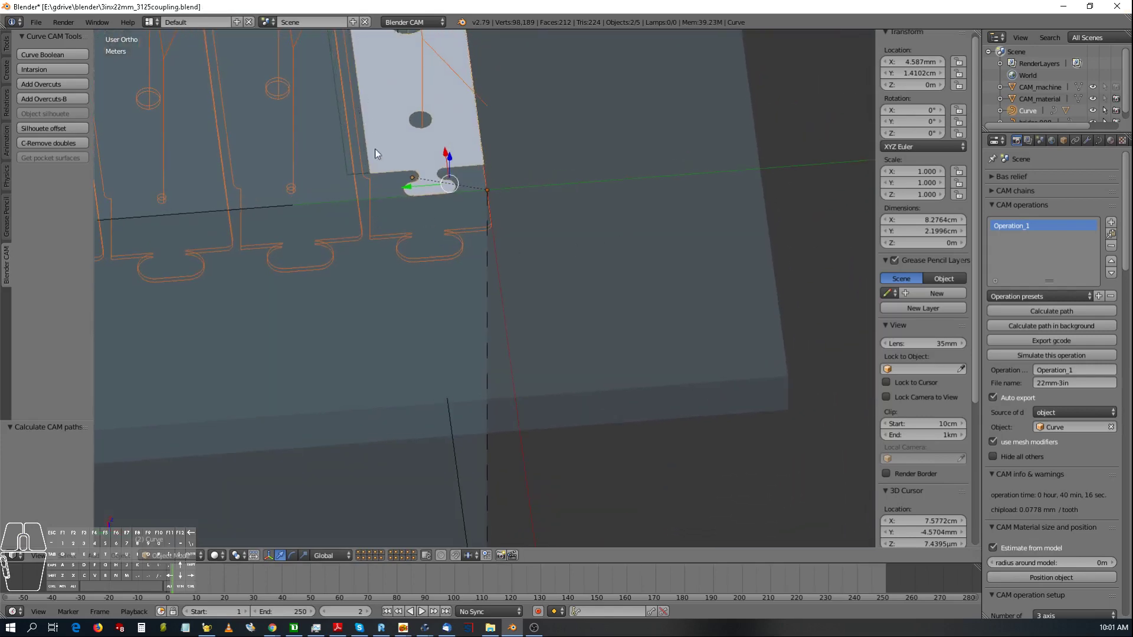
{"action": "scroll", "coordinate": [384, 273], "scroll_direction": "down", "scroll_amount": 6}
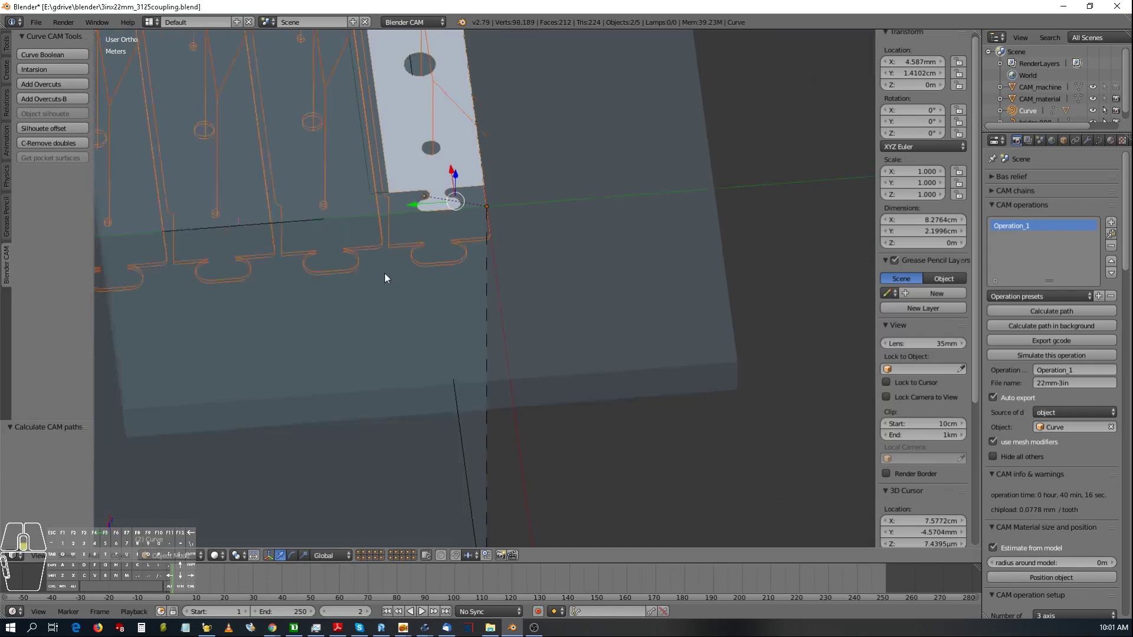
{"action": "scroll", "coordinate": [208, 292], "scroll_direction": "down", "scroll_amount": 2}
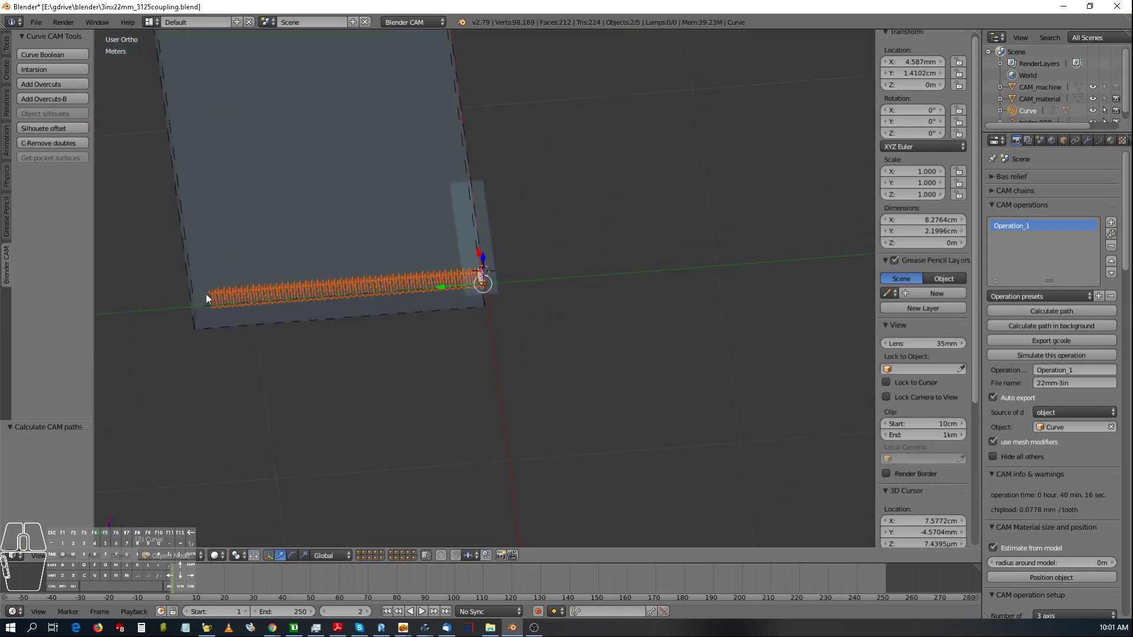
{"action": "scroll", "coordinate": [207, 300], "scroll_direction": "up", "scroll_amount": 2}
{"action": "scroll", "coordinate": [215, 311], "scroll_direction": "down", "scroll_amount": 2}
{"action": "scroll", "coordinate": [195, 305], "scroll_direction": "up", "scroll_amount": 2}
{"action": "scroll", "coordinate": [150, 305], "scroll_direction": "down", "scroll_amount": 1}
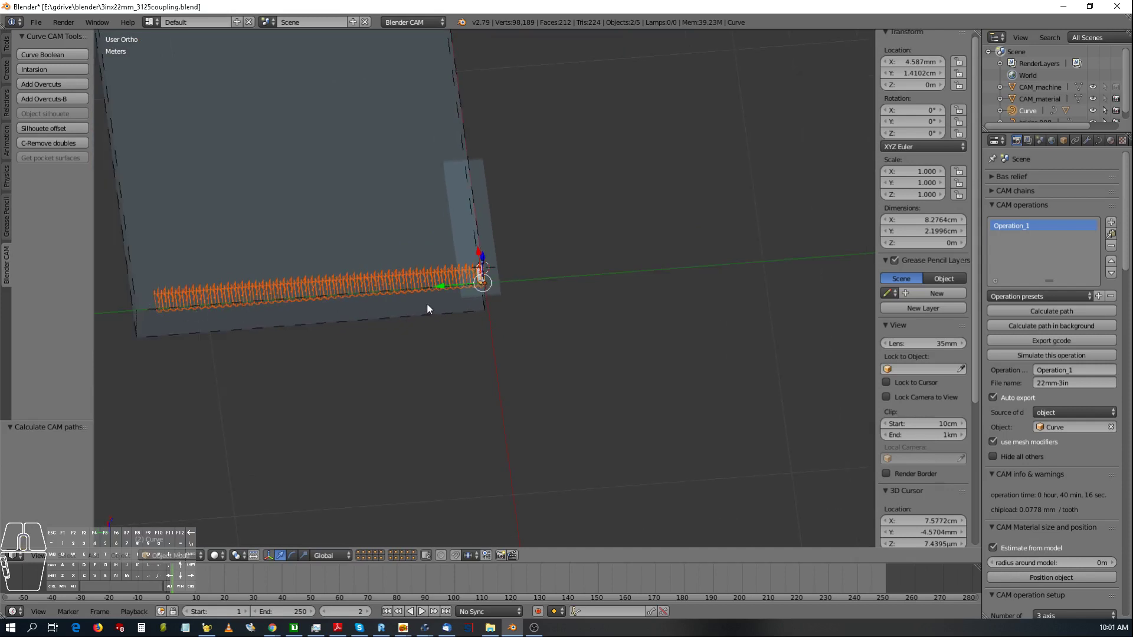
{"action": "middle_click_drag", "start_coordinate": [426, 303], "coordinate": [377, 349]}
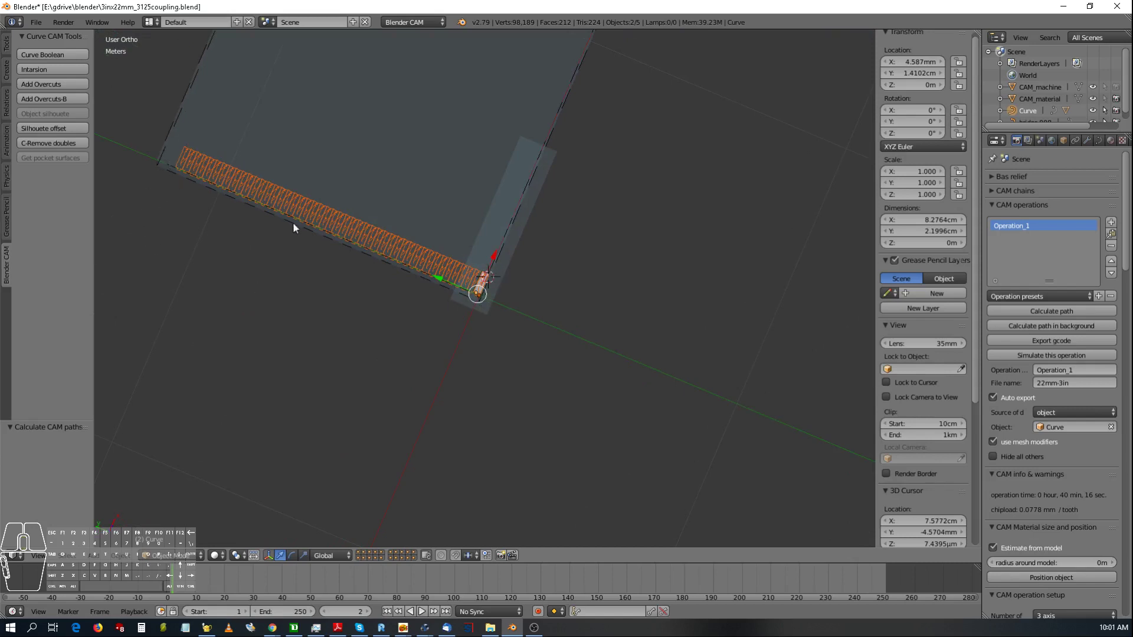
{"action": "scroll", "coordinate": [456, 204], "scroll_direction": "down", "scroll_amount": 6}
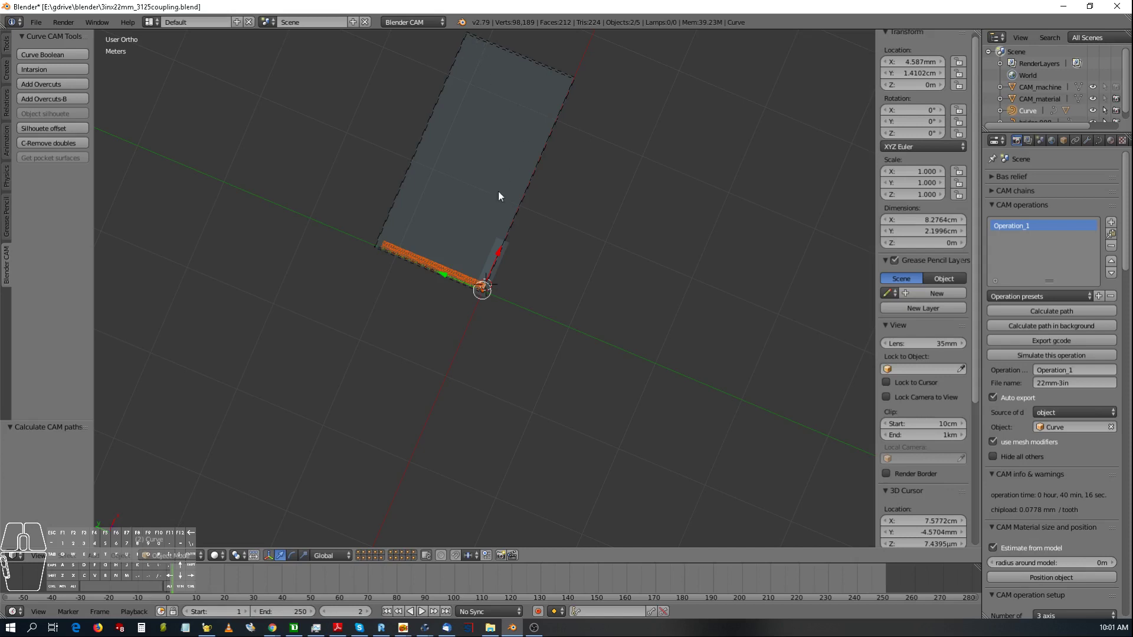
{"action": "scroll", "coordinate": [489, 285], "scroll_direction": "up", "scroll_amount": 5}
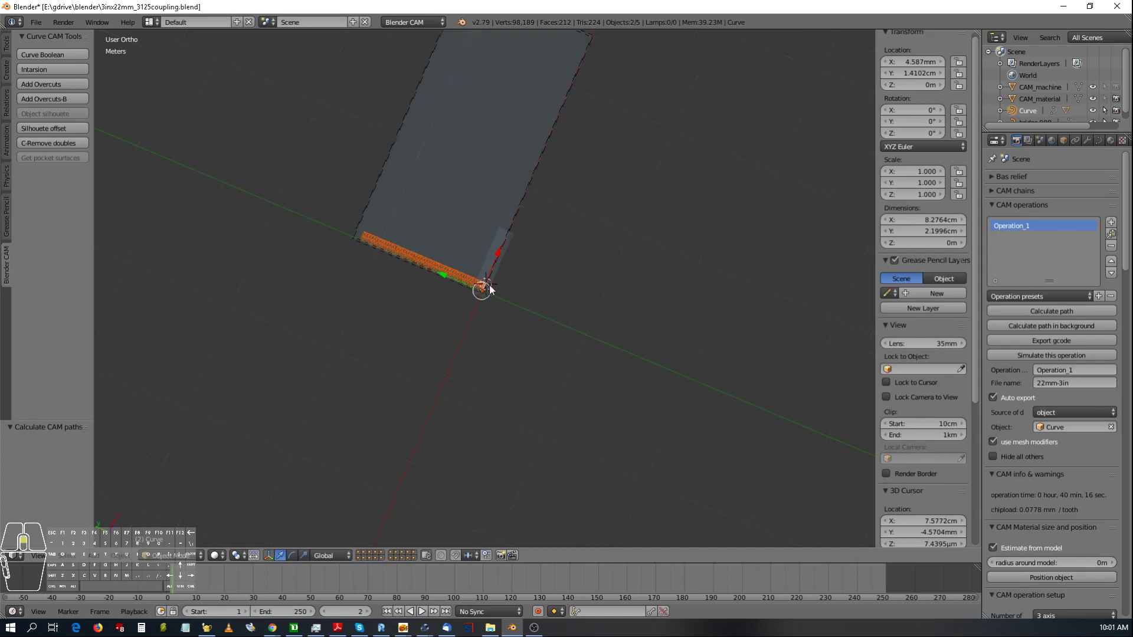
{"action": "scroll", "coordinate": [489, 288], "scroll_direction": "up", "scroll_amount": 4}
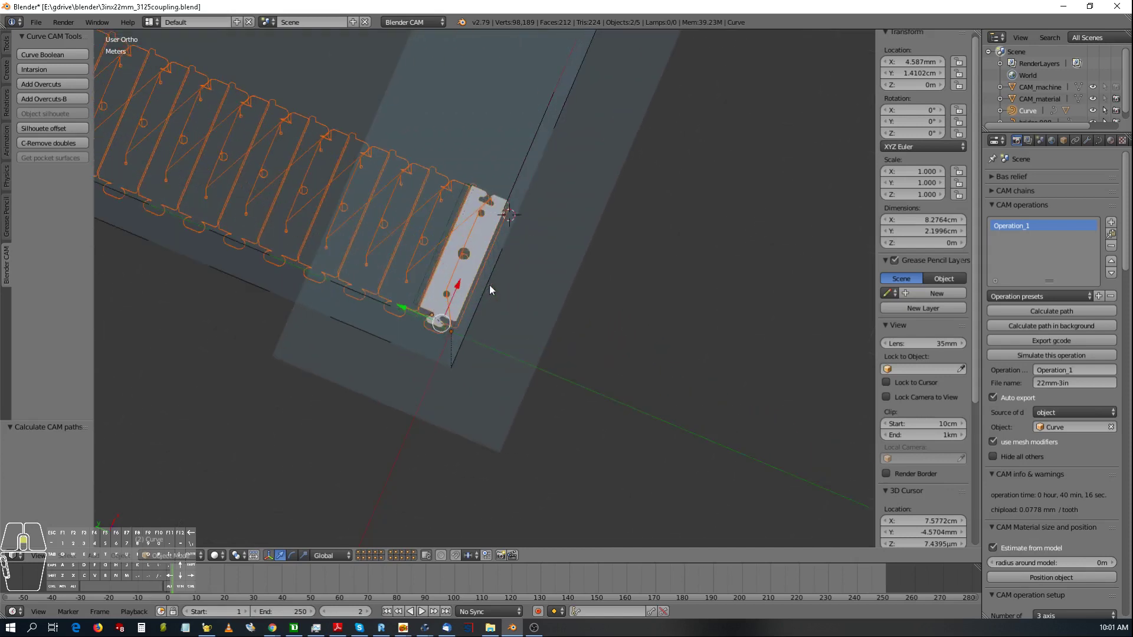
{"action": "middle_click_drag", "start_coordinate": [511, 288], "coordinate": [390, 295]}
{"action": "scroll", "coordinate": [472, 295], "scroll_direction": "up", "scroll_amount": 4}
{"action": "scroll", "coordinate": [477, 298], "scroll_direction": "up", "scroll_amount": 3}
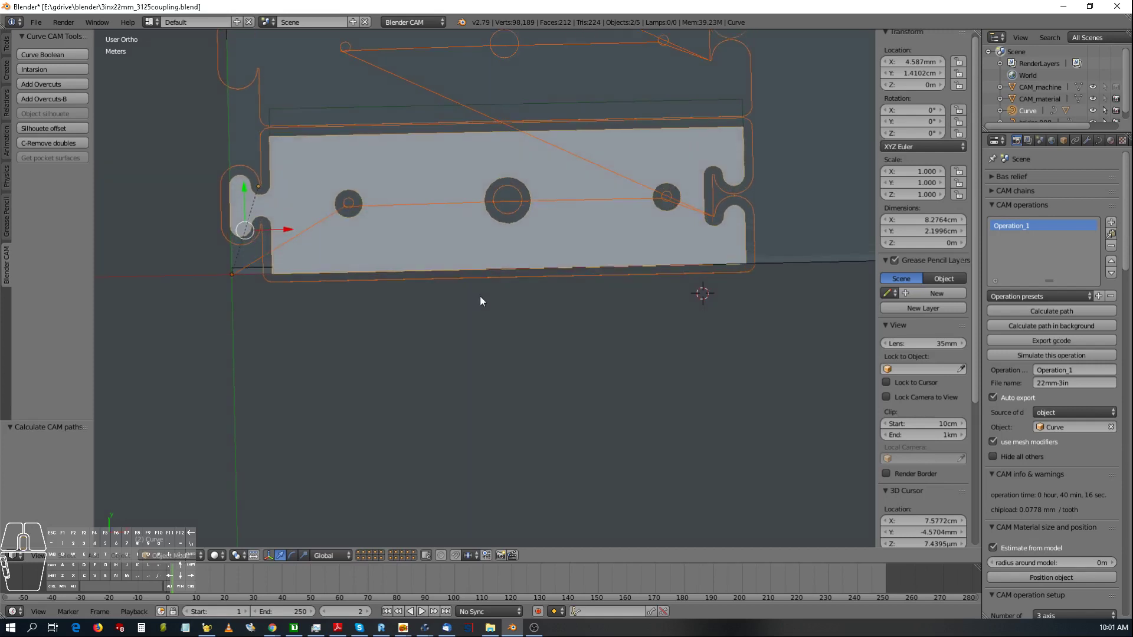
{"action": "key", "text": "KP_7"}
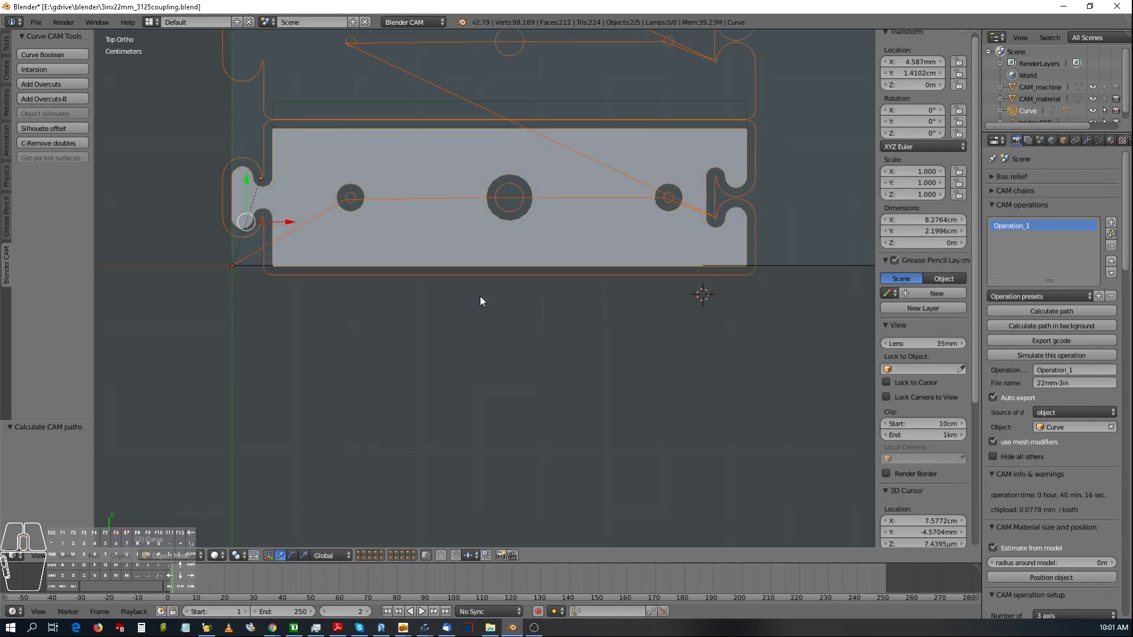